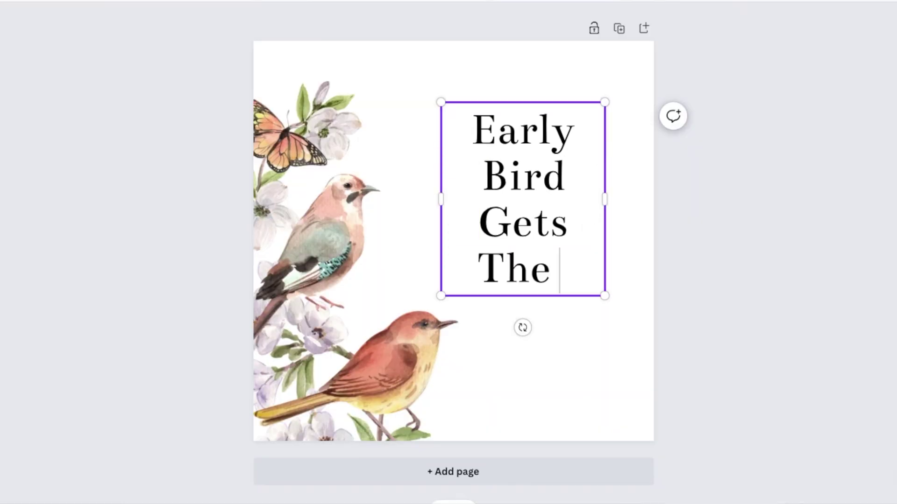
Finish the 'Gets The Worm' text, then size and place the robin and worm graphics.
{"action": "type", "text": "oe"}
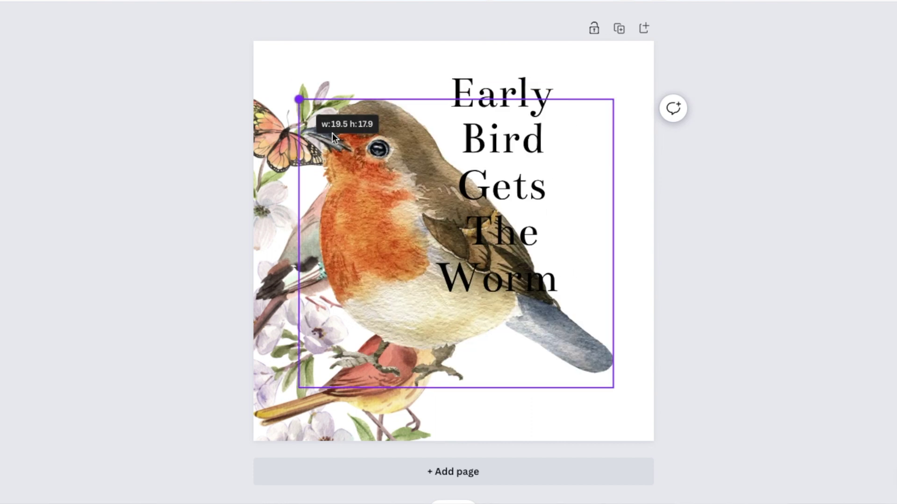
{"action": "left_click_drag", "start_coordinate": [298, 94], "coordinate": [488, 273]}
{"action": "left_click_drag", "start_coordinate": [525, 328], "coordinate": [615, 388]}
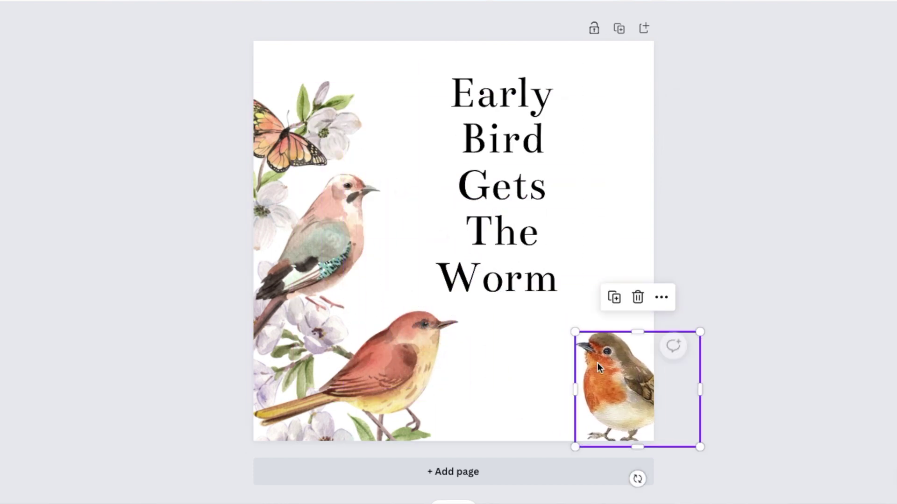
{"action": "left_click_drag", "start_coordinate": [571, 332], "coordinate": [555, 312]}
{"action": "left_click_drag", "start_coordinate": [469, 280], "coordinate": [481, 302]}
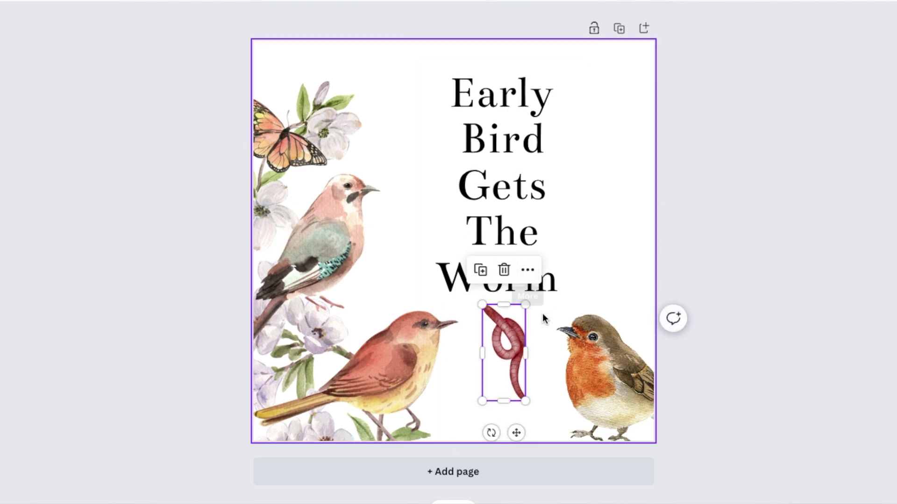
{"action": "left_click_drag", "start_coordinate": [503, 340], "coordinate": [580, 241]}
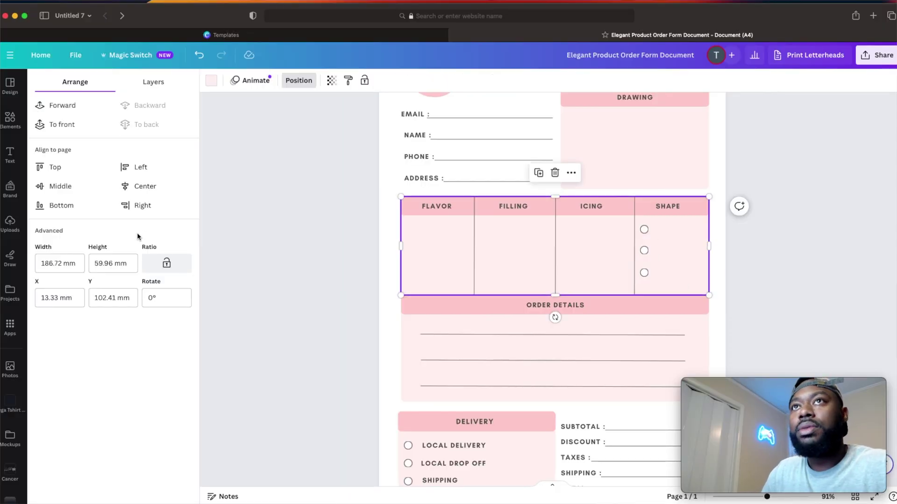
Search Elements for 'cupcake' and add a cupcake graphic to the form.
{"action": "left_click", "coordinate": [17, 124]}
{"action": "left_click", "coordinate": [106, 85]}
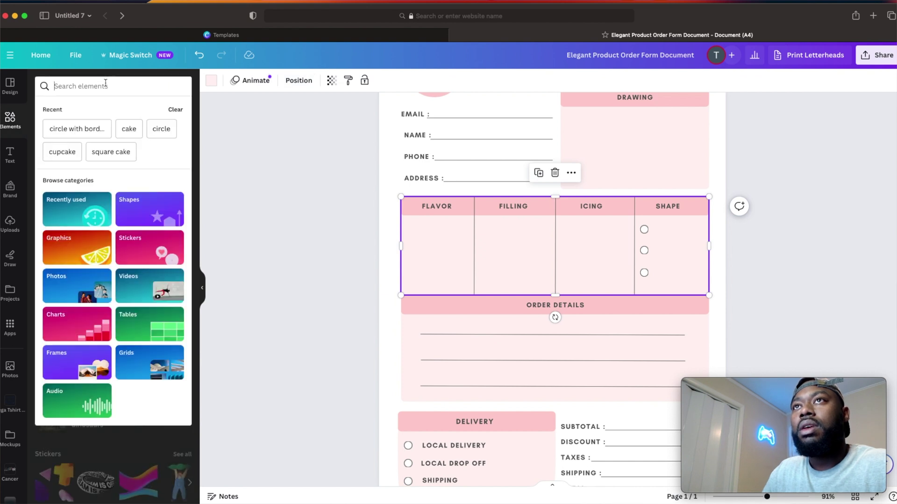
{"action": "type", "text": "cupcake"}
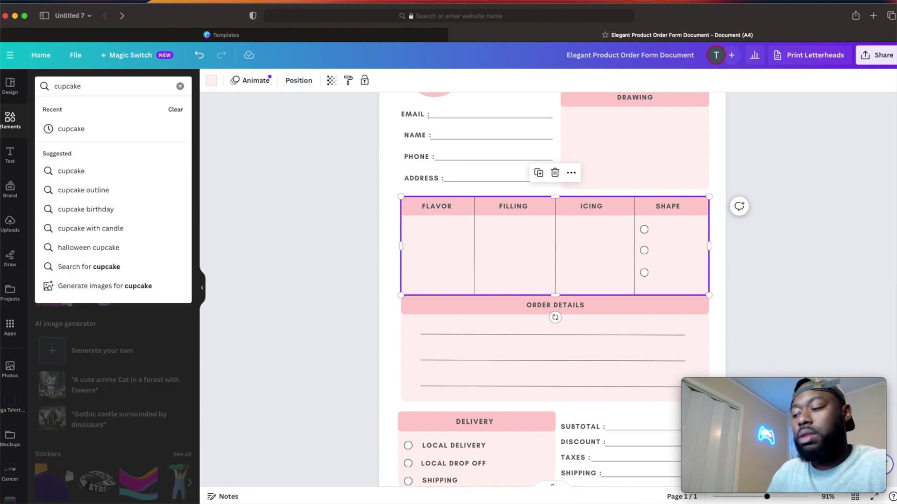
{"action": "key", "text": "Return"}
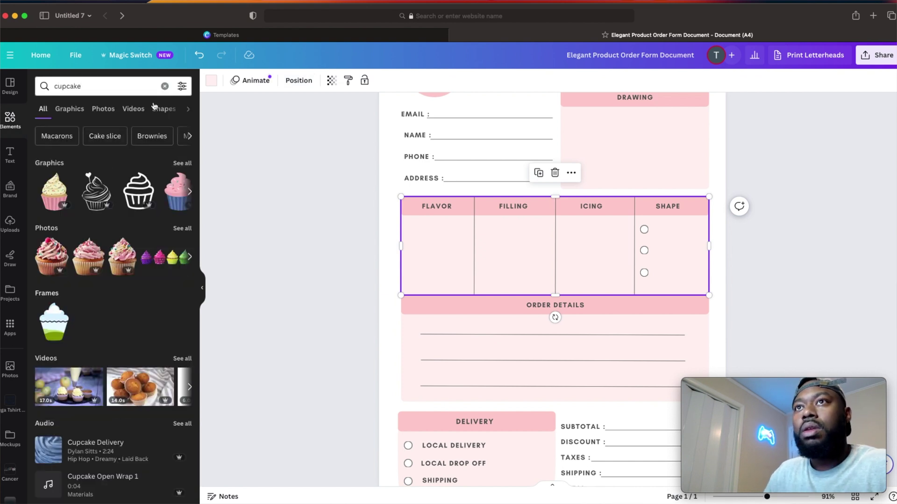
{"action": "left_click", "coordinate": [65, 198]}
Shrink the cupcake and move it over the Filling and Icing columns.
{"action": "scroll", "coordinate": [531, 218], "scroll_direction": "up", "scroll_amount": 2}
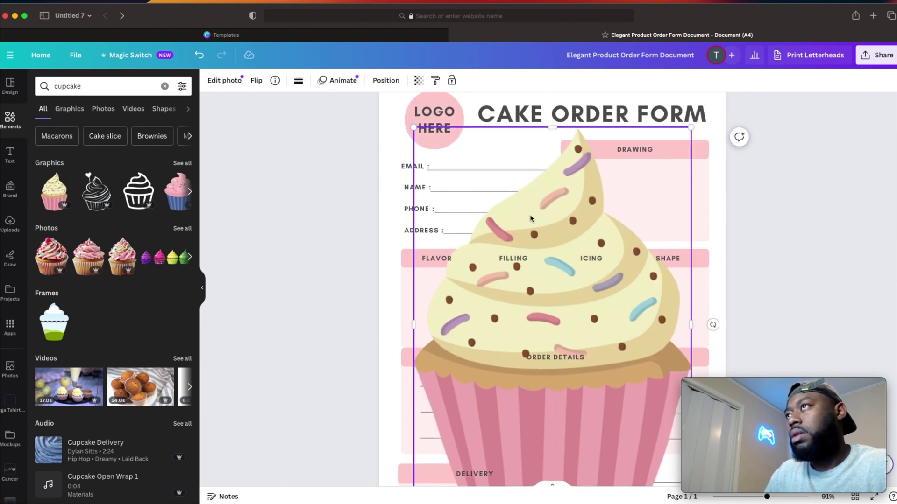
{"action": "left_click_drag", "start_coordinate": [413, 127], "coordinate": [602, 394]}
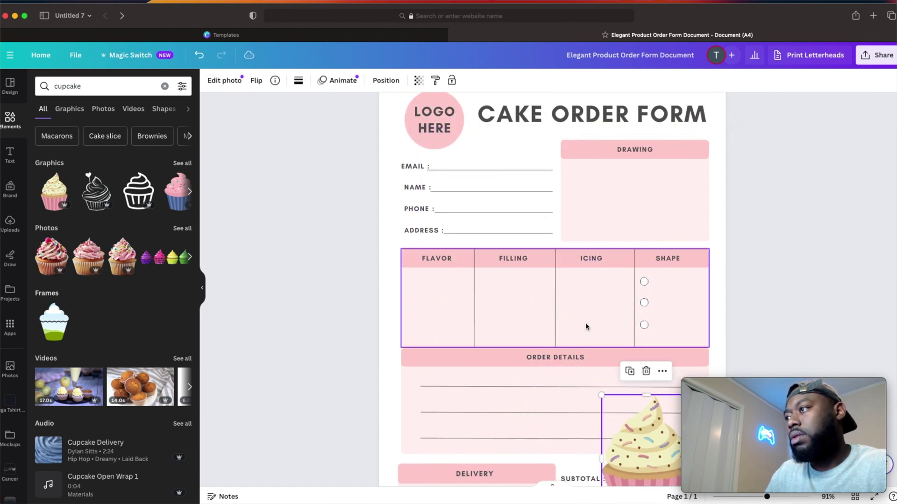
{"action": "scroll", "coordinate": [607, 336], "scroll_direction": "down", "scroll_amount": 3}
{"action": "left_click_drag", "start_coordinate": [634, 369], "coordinate": [563, 262]}
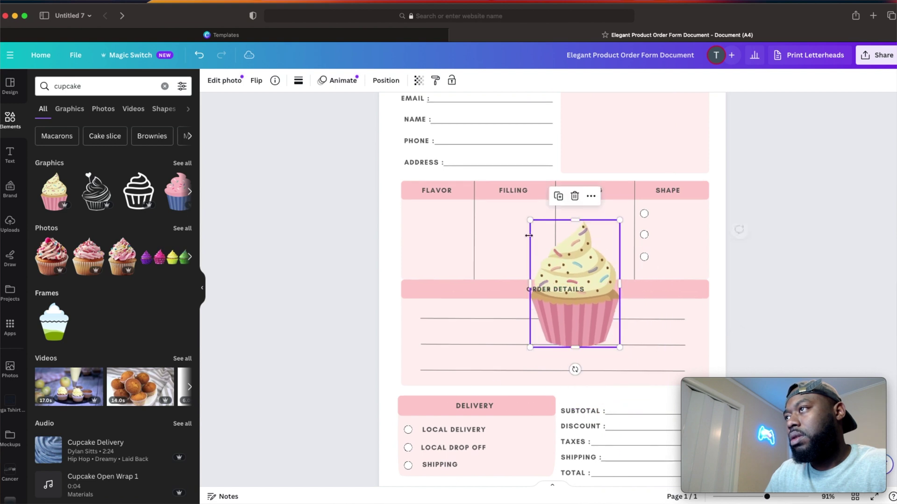
{"action": "left_click_drag", "start_coordinate": [530, 220], "coordinate": [602, 304]}
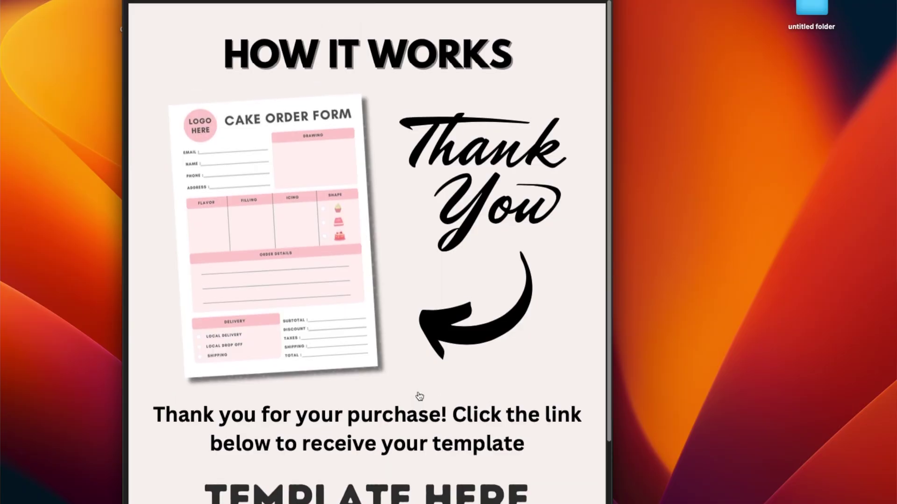
Open the guide's TEMPLATE HERE link for the Cake Order Form in Safari.
{"action": "scroll", "coordinate": [420, 396], "scroll_direction": "down", "scroll_amount": 3}
{"action": "left_click", "coordinate": [382, 433]}
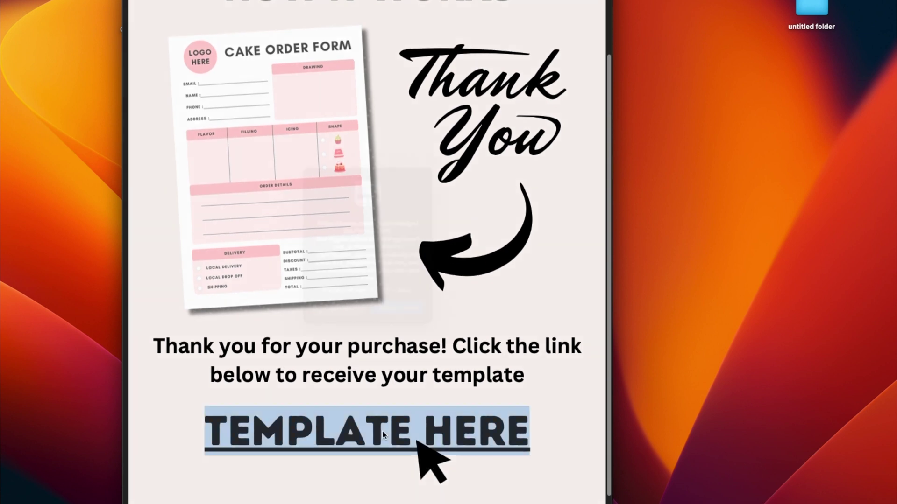
{"action": "left_click", "coordinate": [395, 315]}
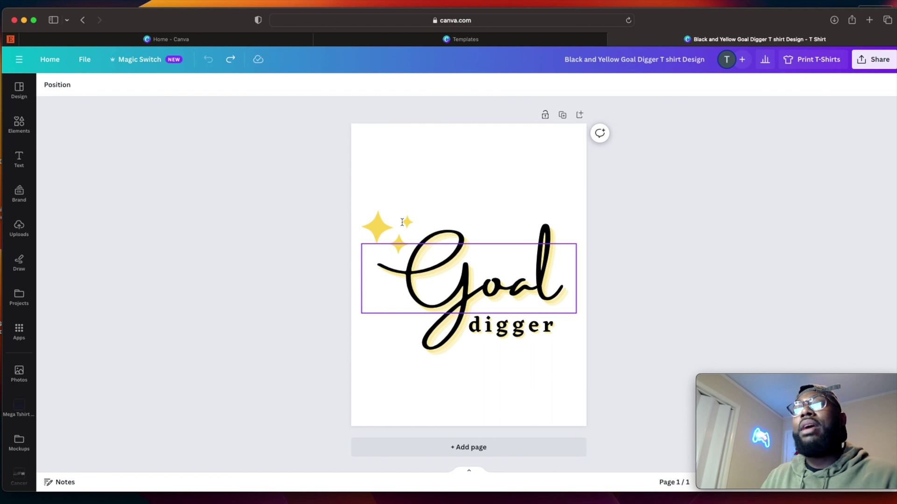
Set Goal to Playlist Script and delete the sparkles graphic.
{"action": "left_click", "coordinate": [485, 282]}
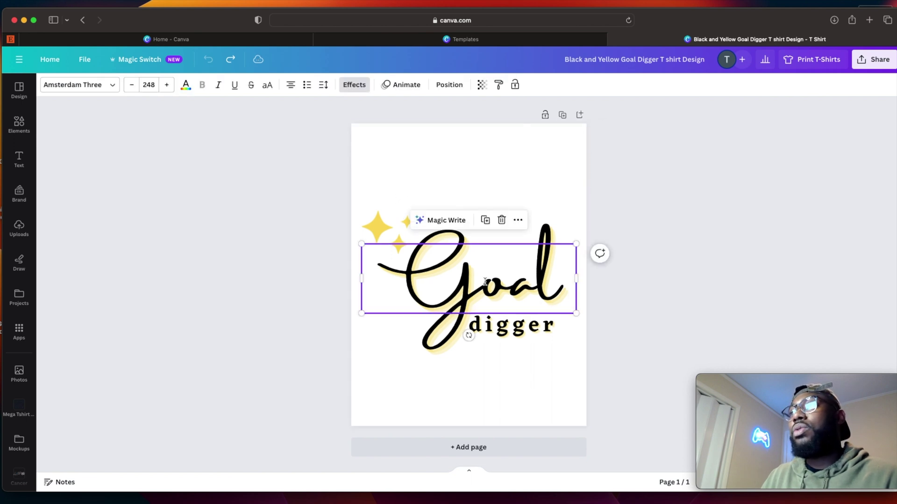
{"action": "left_click", "coordinate": [117, 91]}
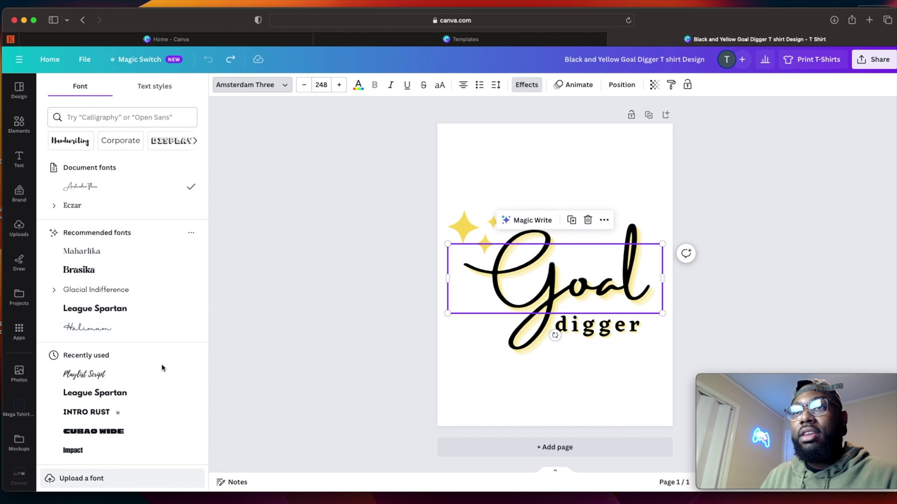
{"action": "left_click", "coordinate": [146, 376]}
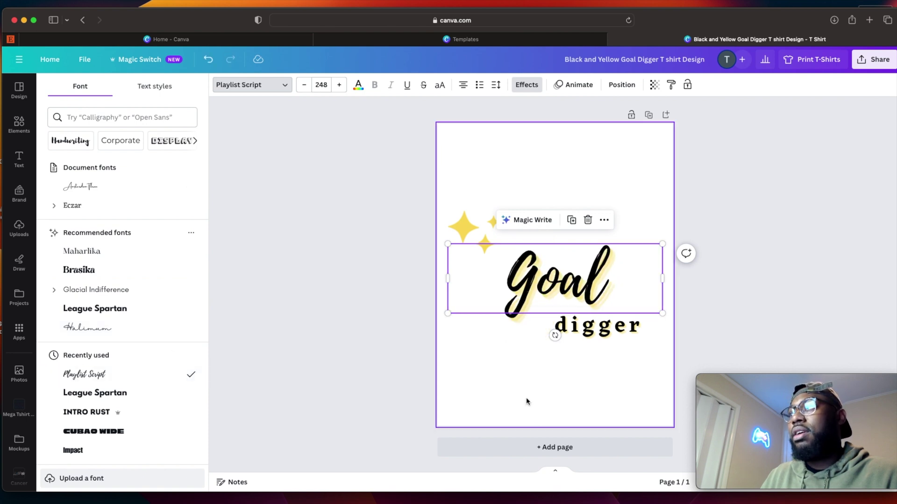
{"action": "left_click", "coordinate": [514, 364]}
{"action": "left_click", "coordinate": [385, 228]}
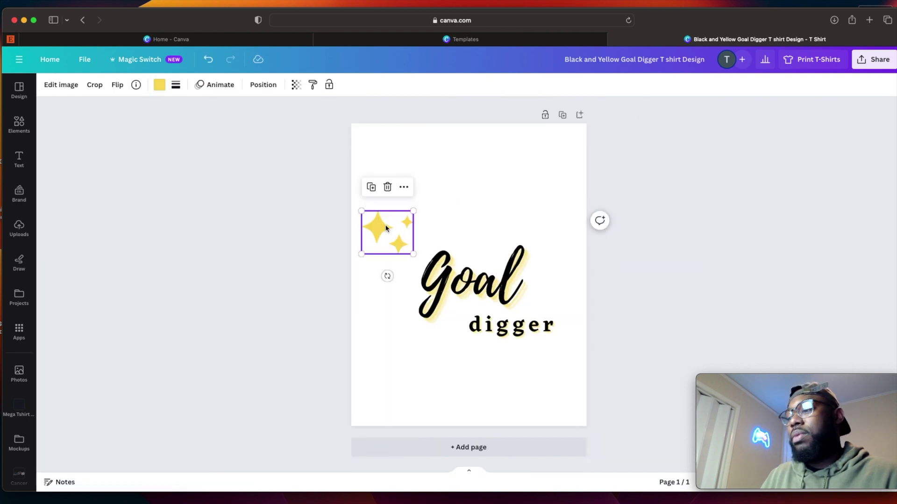
{"action": "key", "text": "Delete"}
Set digger to League Spartan and shift it left under Goal.
{"action": "left_click", "coordinate": [494, 328]}
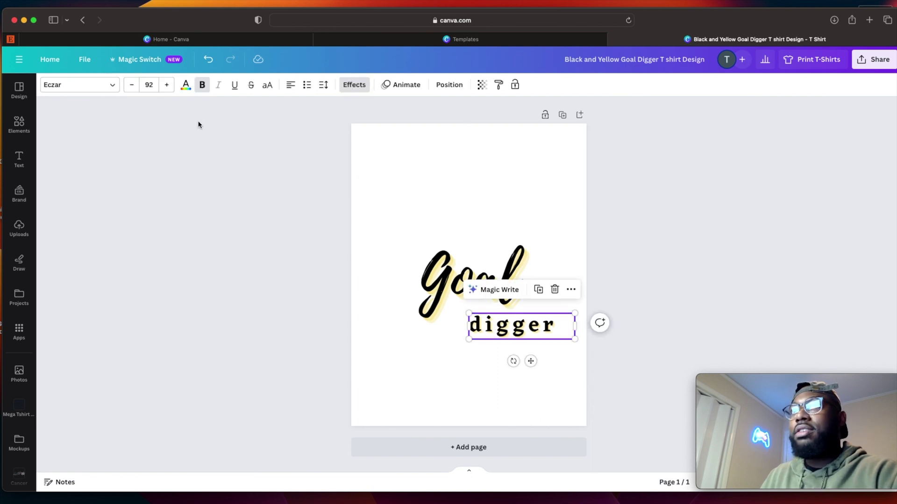
{"action": "left_click", "coordinate": [111, 86]}
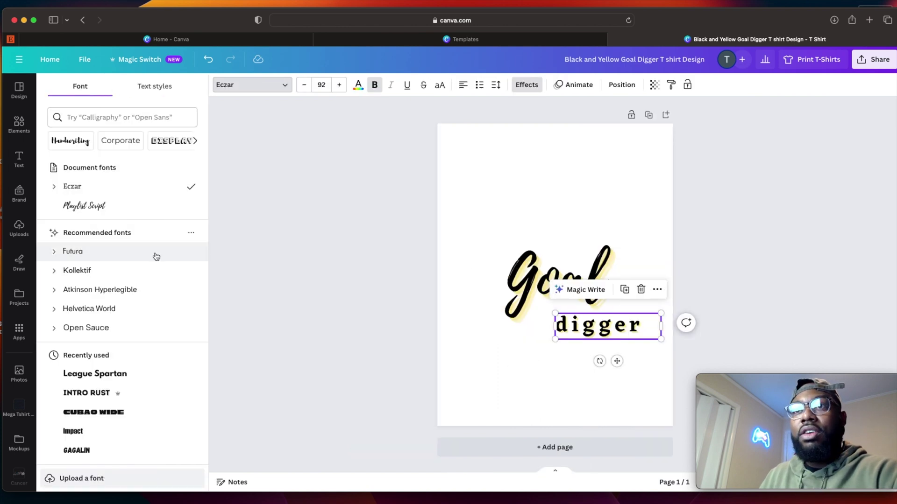
{"action": "left_click", "coordinate": [131, 378]}
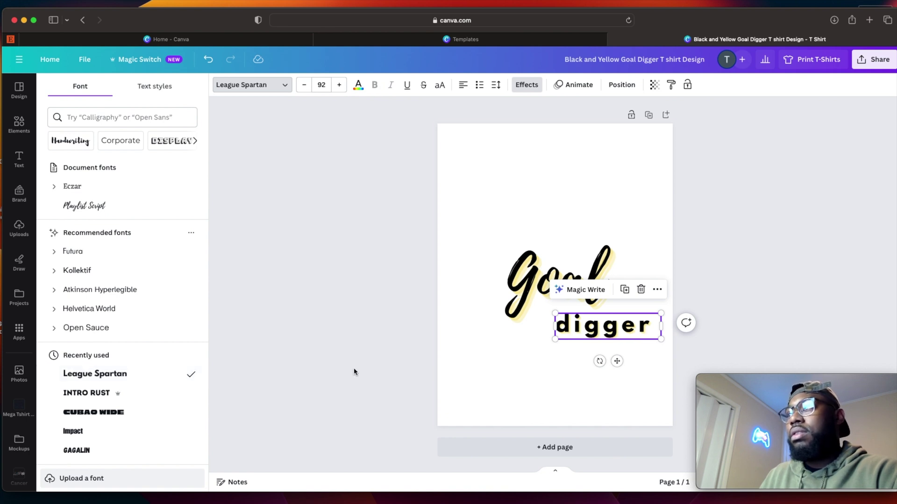
{"action": "left_click", "coordinate": [542, 363]}
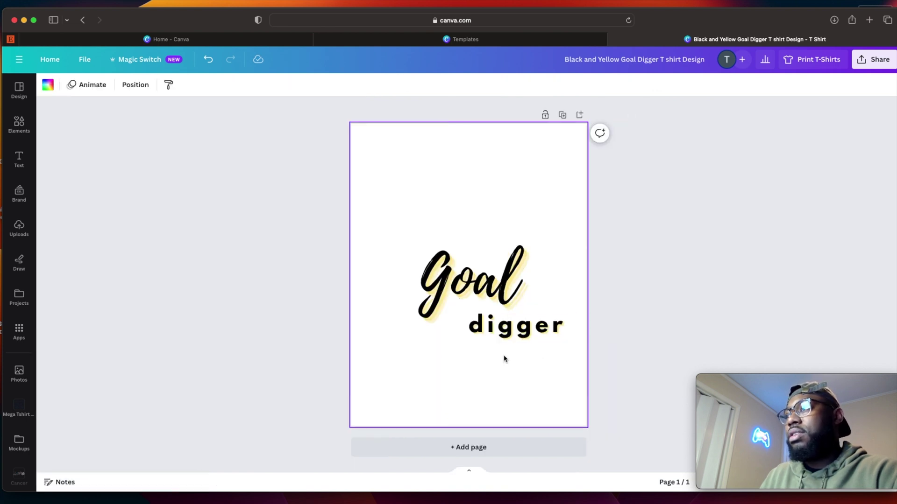
{"action": "left_click_drag", "start_coordinate": [501, 332], "coordinate": [475, 332]}
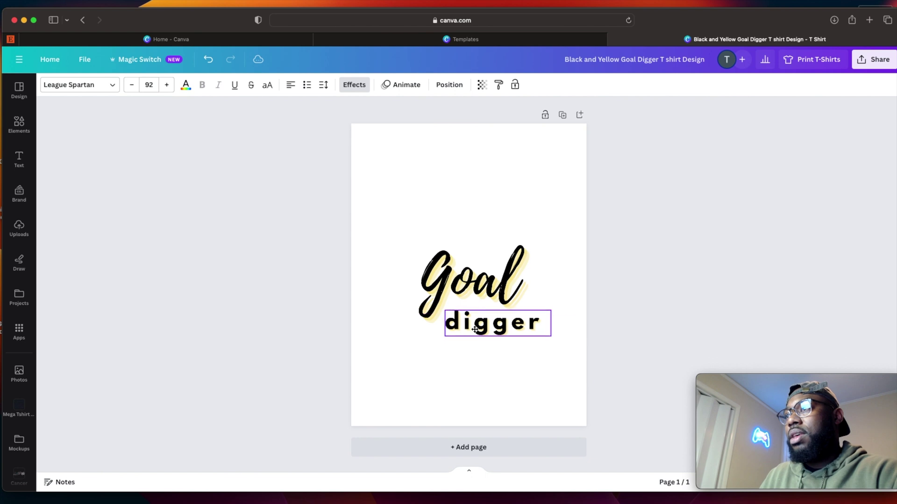
{"action": "left_click", "coordinate": [464, 368]}
Add a heading 'Big' above Goal in Playlist Script and enlarge it.
{"action": "left_click", "coordinate": [18, 159]}
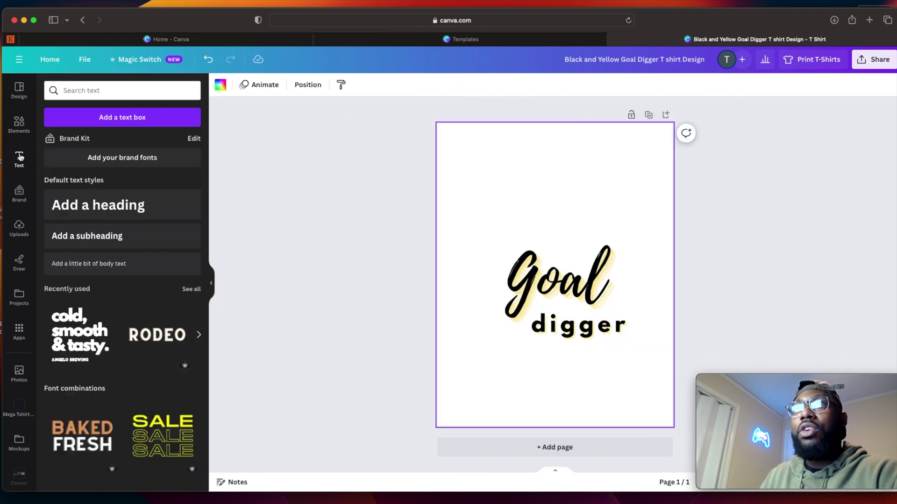
{"action": "left_click", "coordinate": [107, 199]}
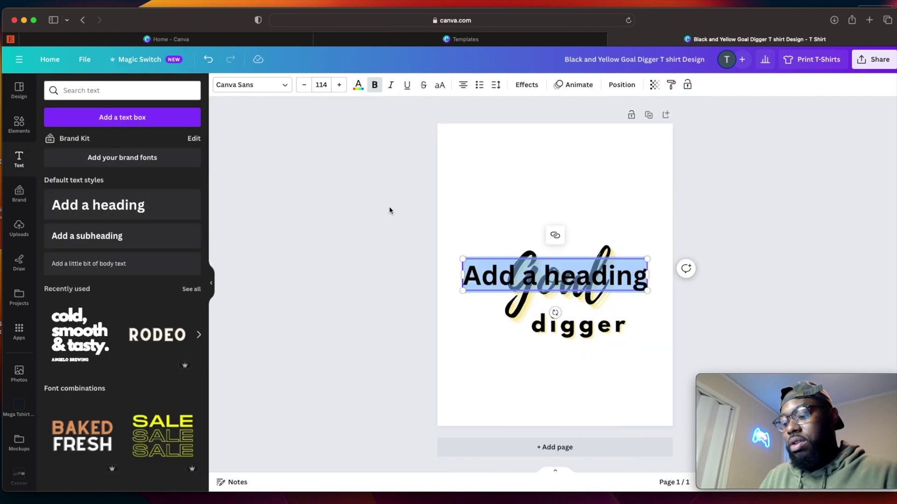
{"action": "type", "text": "Big"}
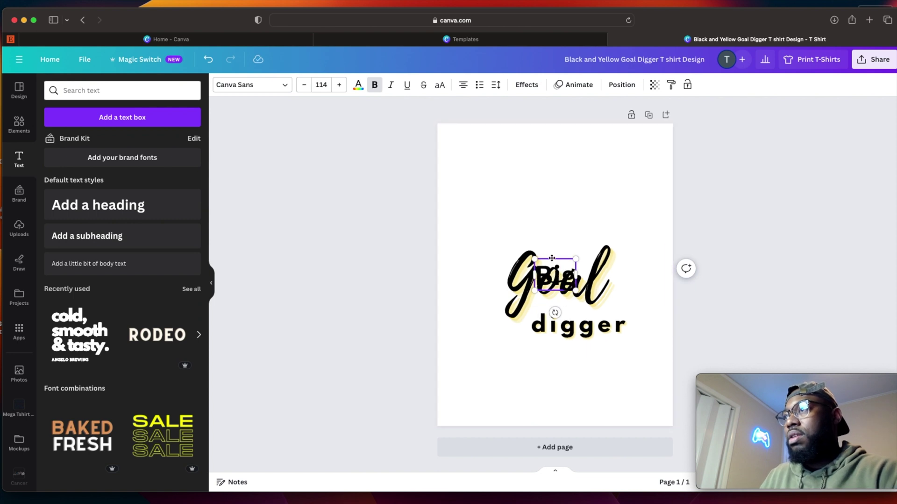
{"action": "mouse_move", "coordinate": [552, 258]}
{"action": "left_mouse_down"}
{"action": "mouse_move", "coordinate": [549, 213]}
{"action": "mouse_move", "coordinate": [524, 197]}
{"action": "left_mouse_up"}
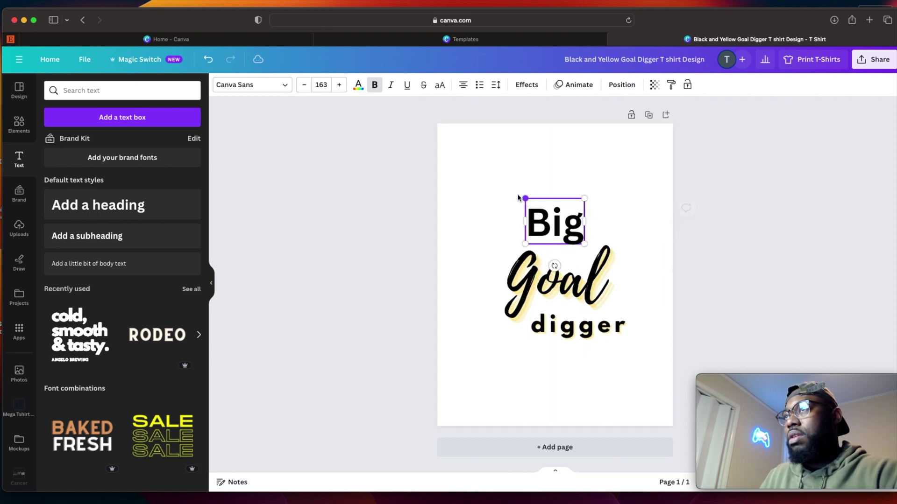
{"action": "left_click", "coordinate": [280, 85]}
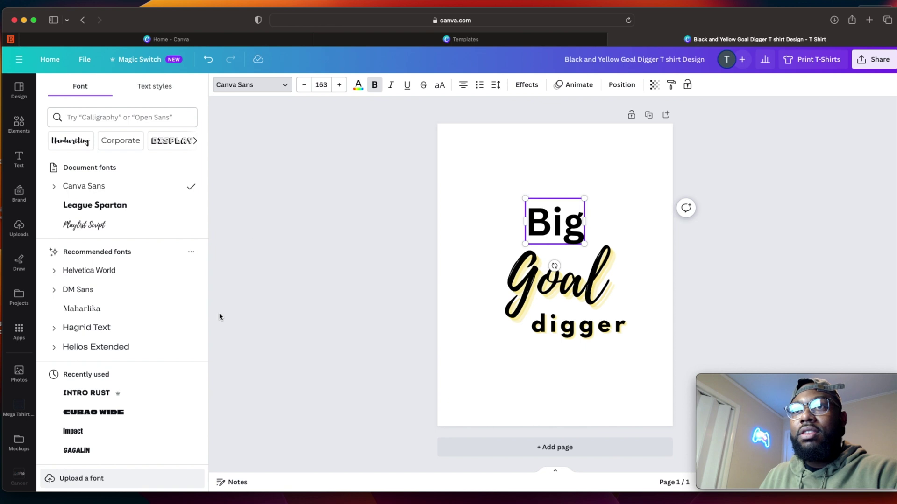
{"action": "left_click", "coordinate": [134, 226]}
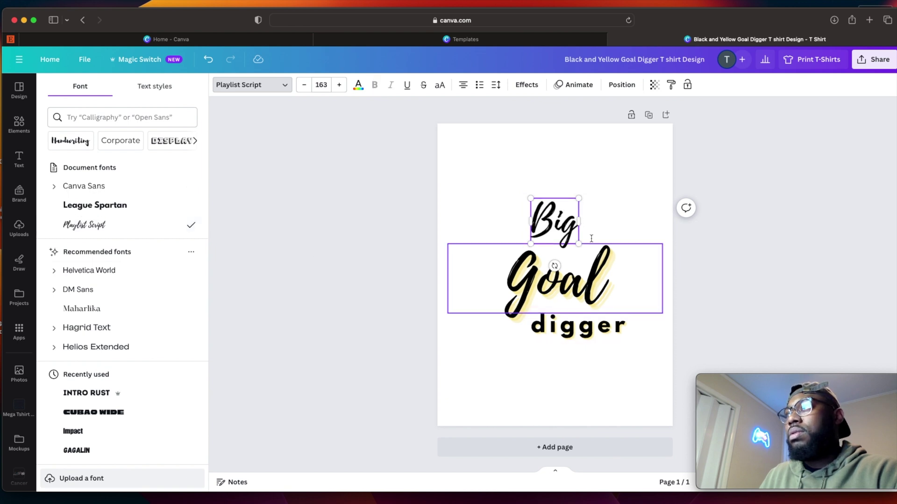
{"action": "left_click_drag", "start_coordinate": [579, 243], "coordinate": [592, 255]}
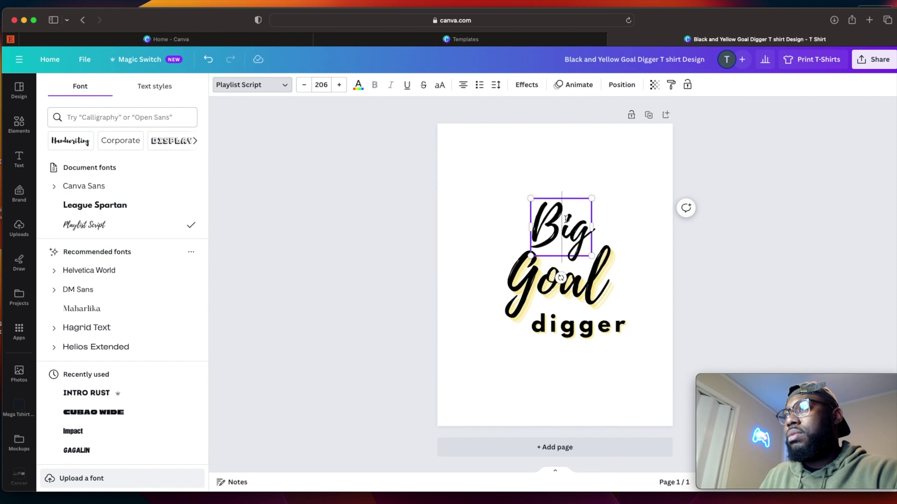
{"action": "left_click_drag", "start_coordinate": [561, 212], "coordinate": [571, 212]}
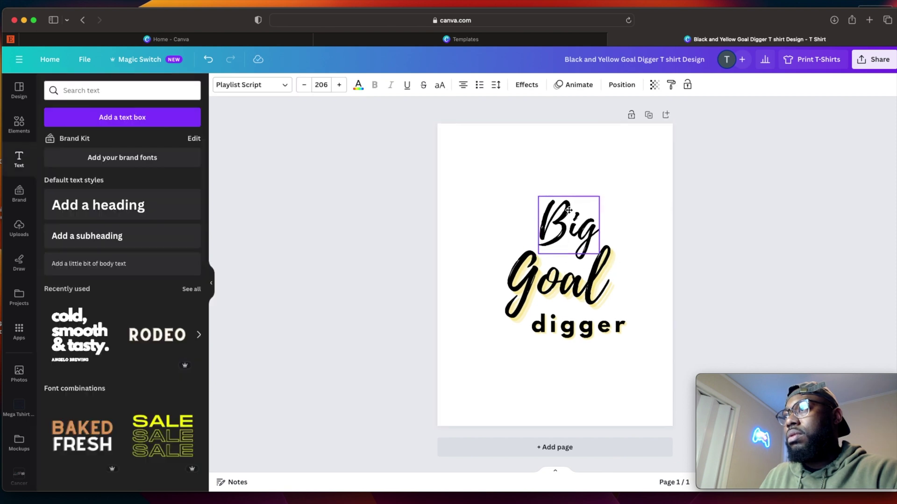
Align digger and shift the whole Big Goal digger title left.
{"action": "left_click_drag", "start_coordinate": [580, 333], "coordinate": [576, 334]}
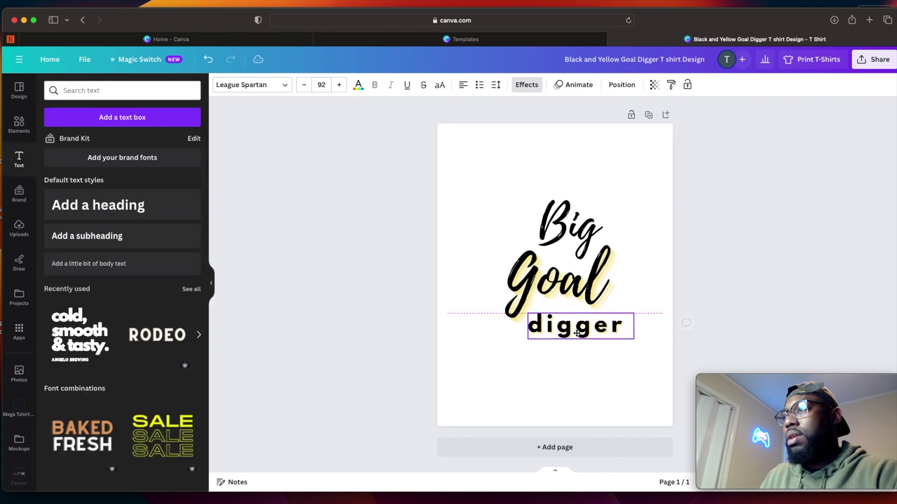
{"action": "left_click", "coordinate": [500, 230]}
{"action": "left_click_drag", "start_coordinate": [483, 200], "coordinate": [658, 346]}
{"action": "left_click_drag", "start_coordinate": [595, 322], "coordinate": [561, 325]}
{"action": "left_click", "coordinate": [668, 397]}
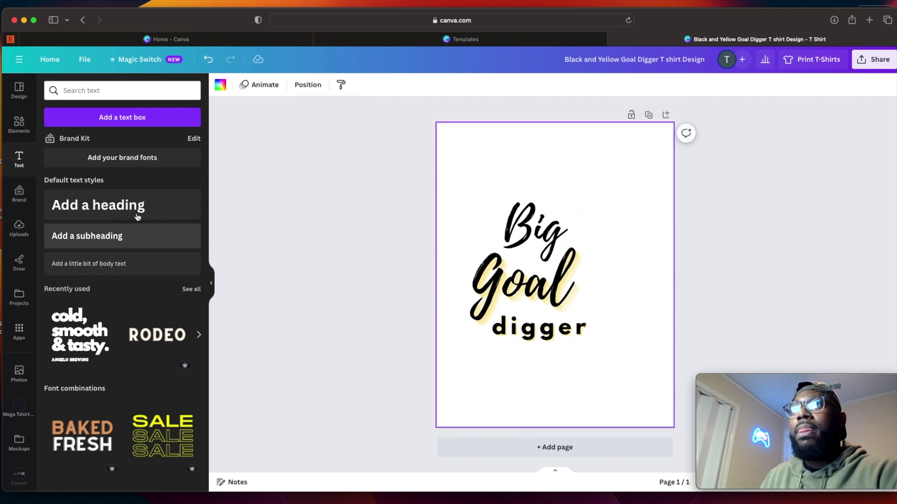
Search Elements for 'shovel' and add a shovel graphic to the design.
{"action": "left_click", "coordinate": [19, 124]}
{"action": "left_click", "coordinate": [123, 90]}
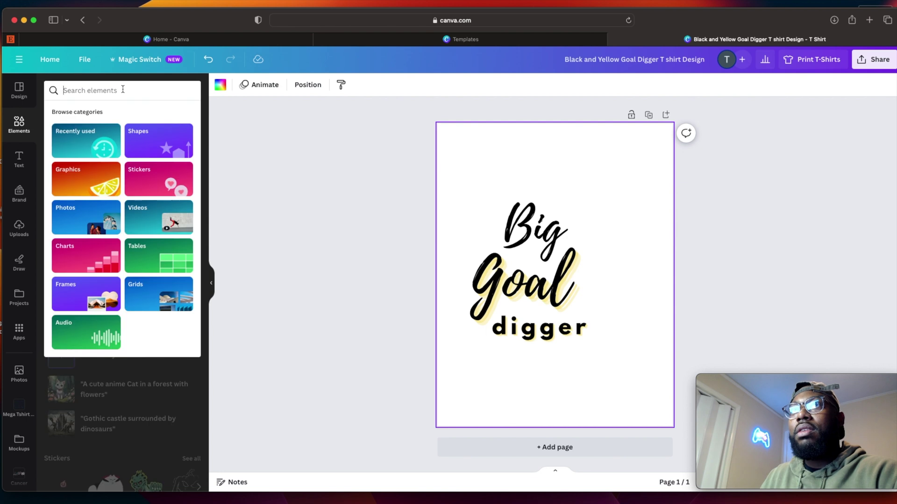
{"action": "type", "text": "shovel"}
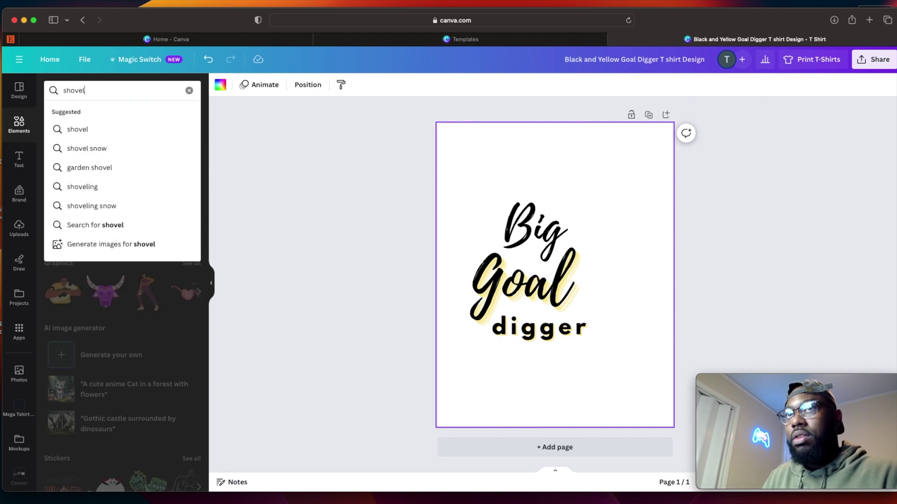
{"action": "key", "text": "Return"}
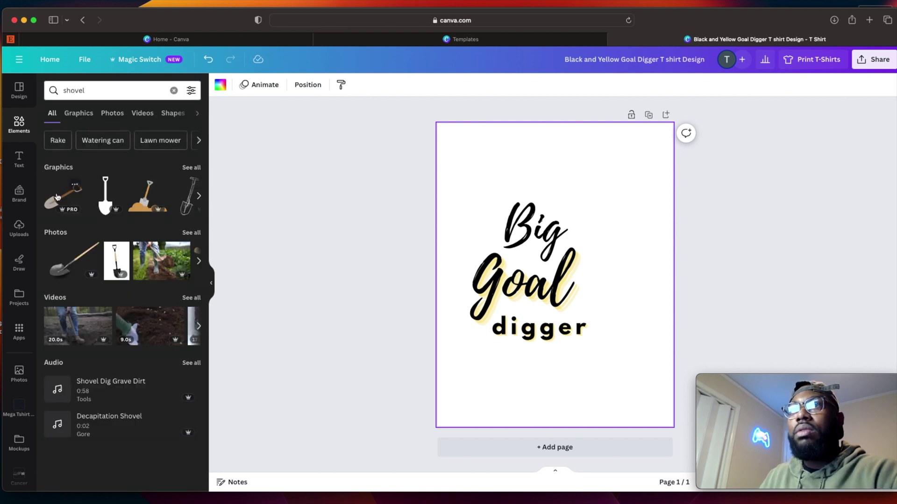
{"action": "left_click", "coordinate": [65, 207]}
Rotate the shovel upright, resize it, and place it just right of Goal.
{"action": "left_click_drag", "start_coordinate": [529, 286], "coordinate": [586, 293]}
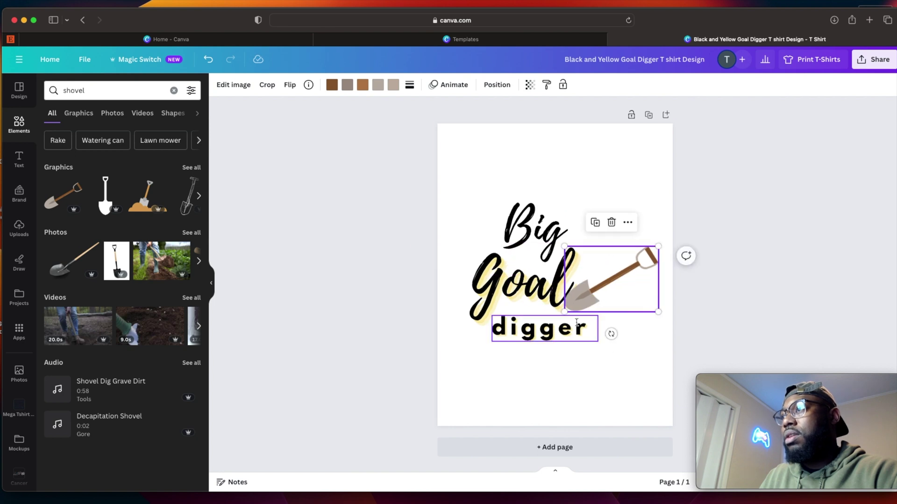
{"action": "left_click_drag", "start_coordinate": [611, 330], "coordinate": [633, 301]}
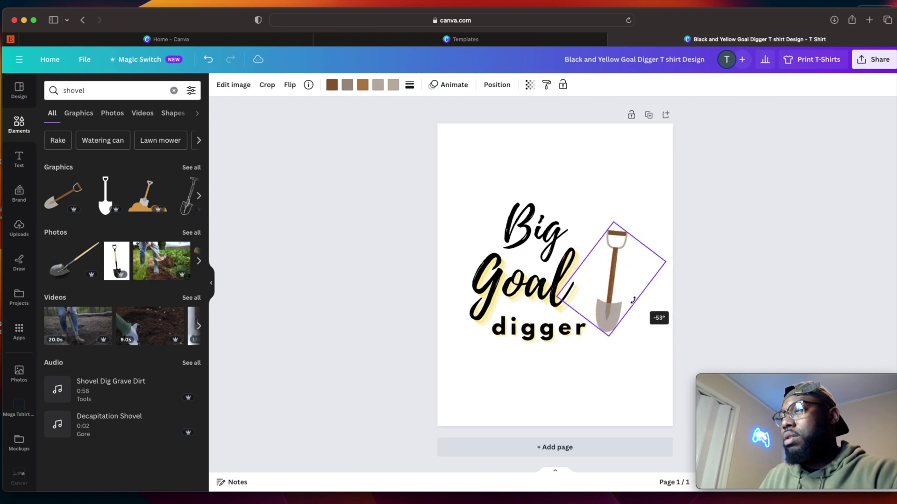
{"action": "left_click_drag", "start_coordinate": [666, 269], "coordinate": [699, 238]}
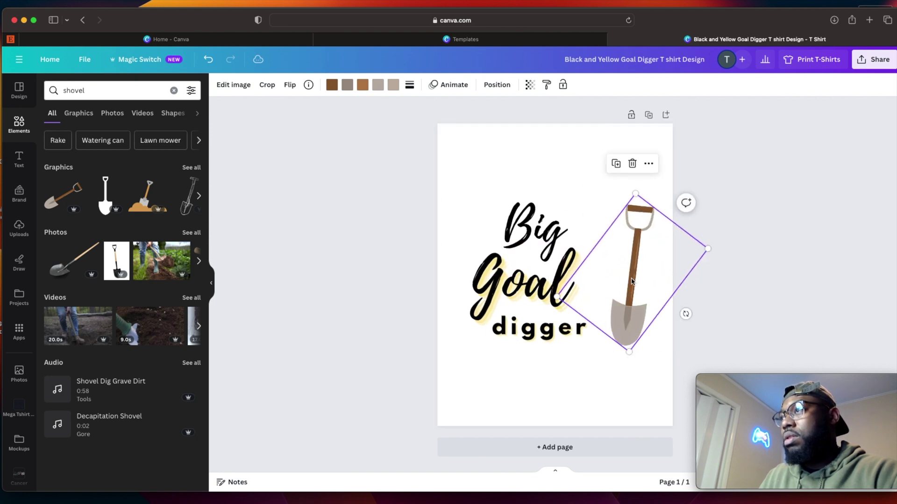
{"action": "left_click_drag", "start_coordinate": [626, 280], "coordinate": [607, 260]}
{"action": "left_click_drag", "start_coordinate": [685, 232], "coordinate": [652, 233]}
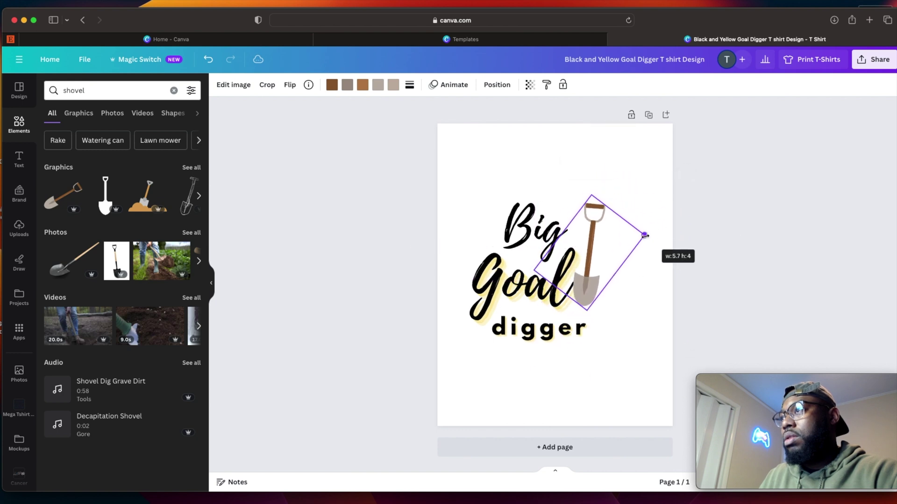
{"action": "left_click_drag", "start_coordinate": [600, 259], "coordinate": [606, 271]}
{"action": "left_click", "coordinate": [526, 294]}
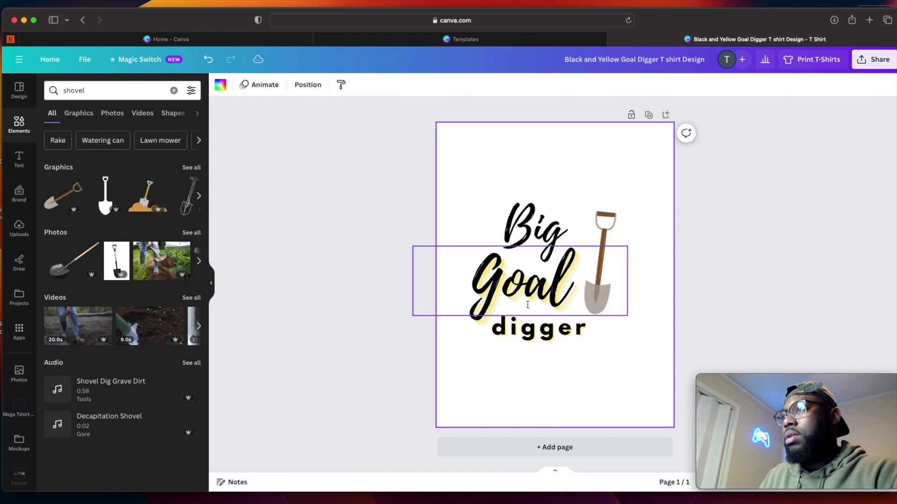
{"action": "left_click", "coordinate": [359, 85]}
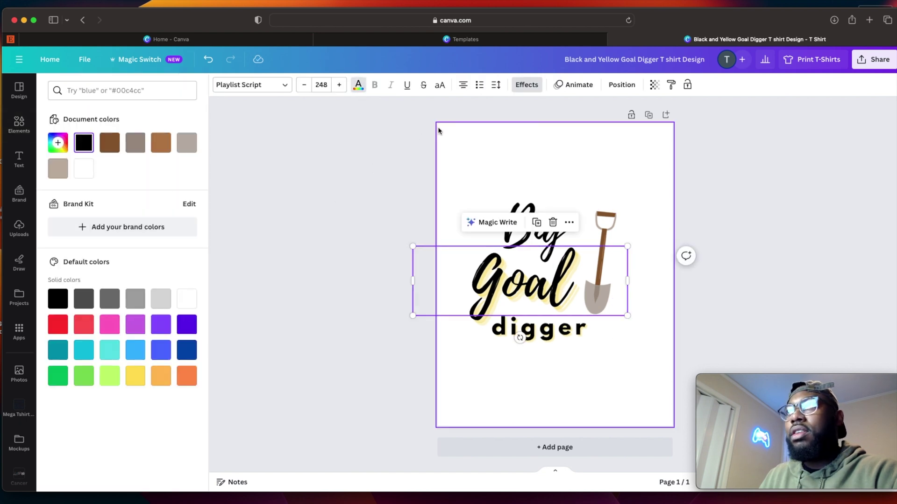
Change the Echo shadow colour of Goal and digger to brown.
{"action": "left_click", "coordinate": [519, 87]}
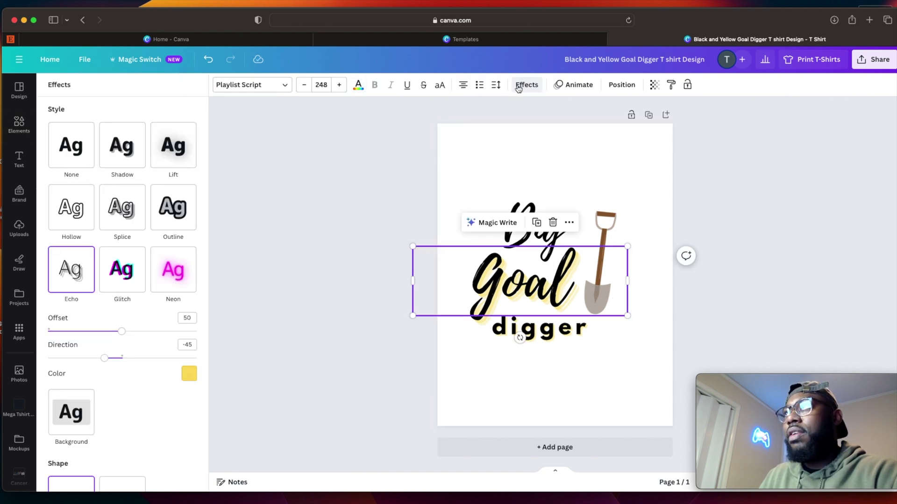
{"action": "left_click", "coordinate": [189, 377]}
{"action": "left_click", "coordinate": [106, 222]}
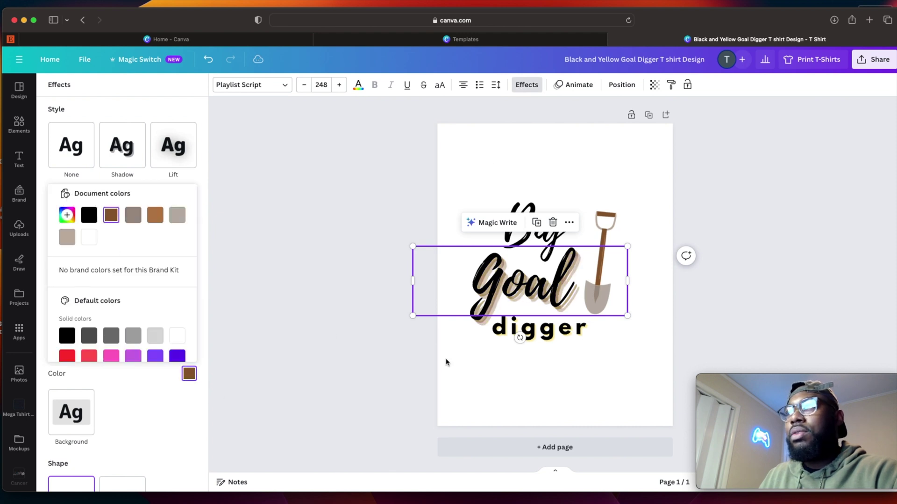
{"action": "left_click", "coordinate": [537, 328]}
{"action": "left_click", "coordinate": [190, 377]}
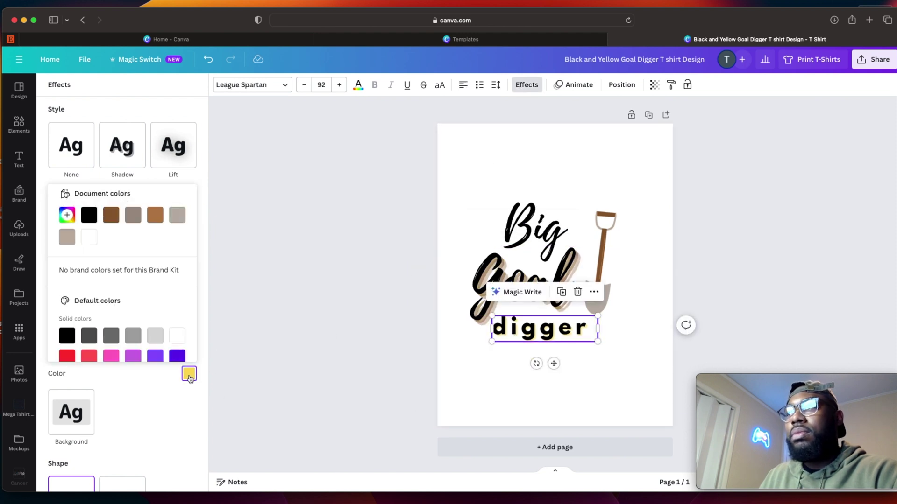
{"action": "left_click", "coordinate": [109, 222]}
{"action": "left_click", "coordinate": [485, 206]}
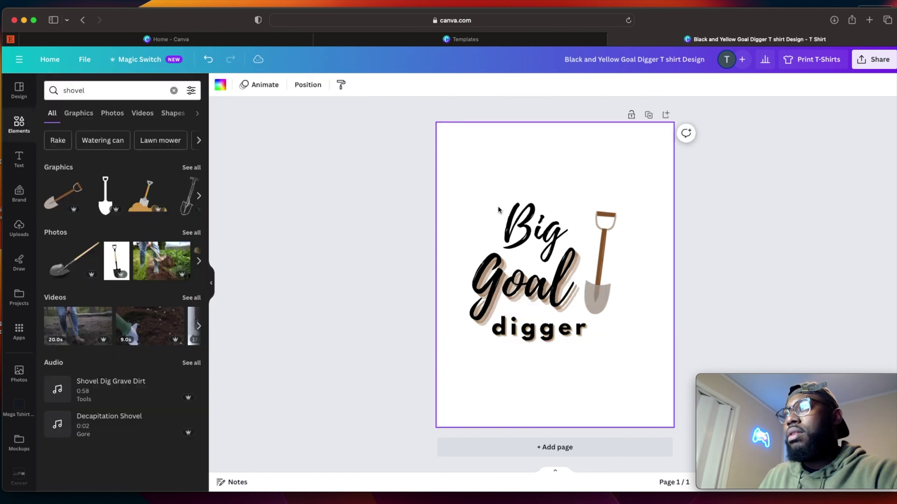
Give Big a Shadow effect in the same brown.
{"action": "left_click", "coordinate": [503, 218]}
{"action": "left_click", "coordinate": [527, 84]}
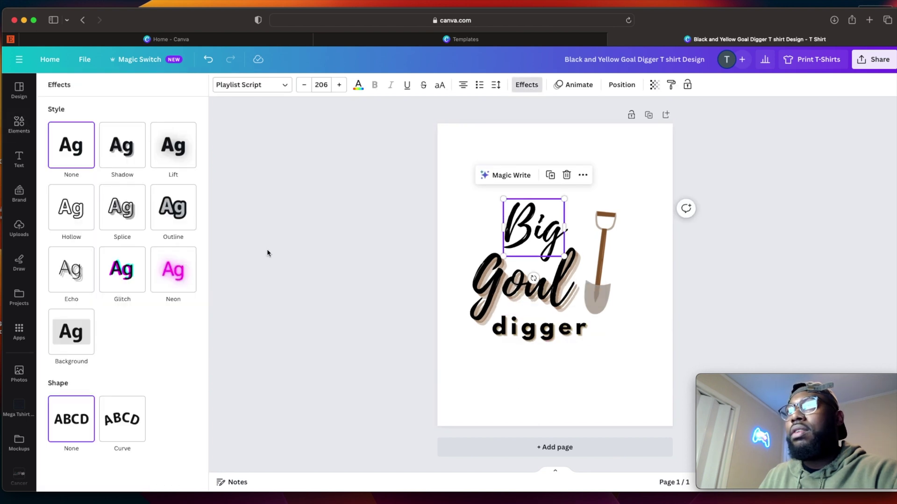
{"action": "left_click", "coordinate": [118, 155]}
{"action": "left_click", "coordinate": [189, 301]}
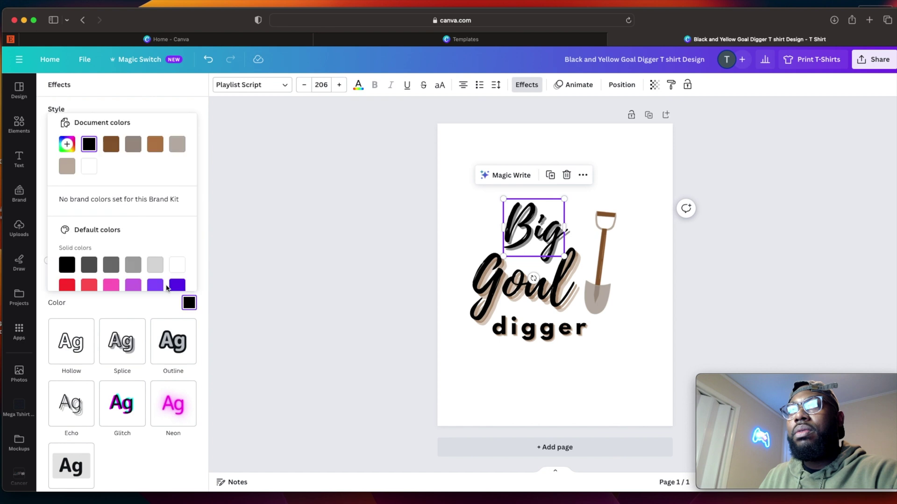
{"action": "left_click", "coordinate": [111, 145]}
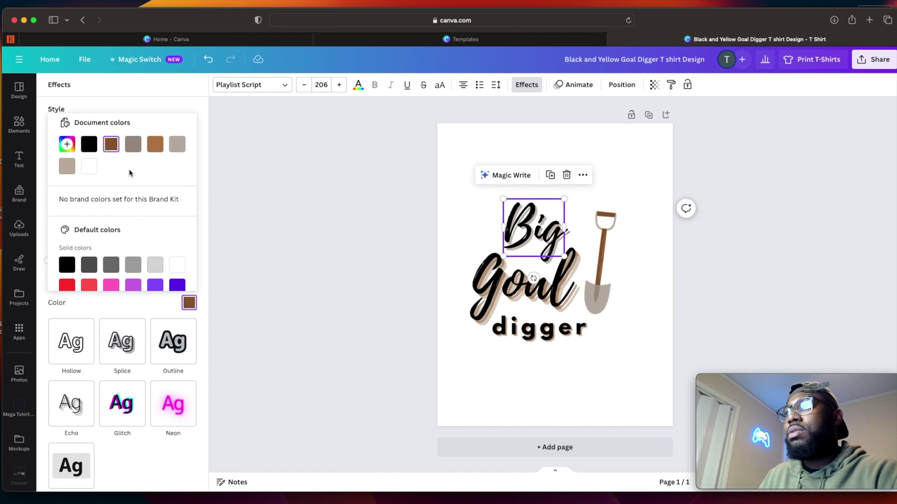
{"action": "left_click", "coordinate": [448, 401]}
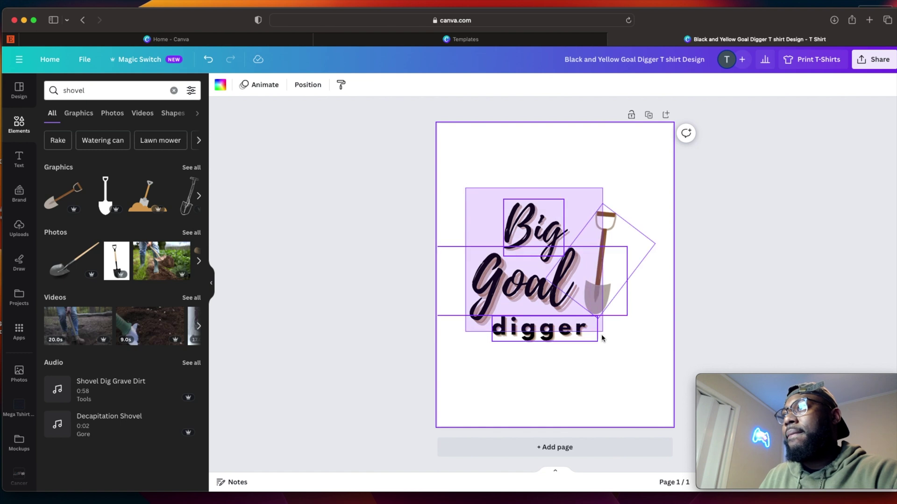
Group Big, Goal, digger and the shovel, then enlarge the group slightly.
{"action": "left_click_drag", "start_coordinate": [465, 191], "coordinate": [604, 341]}
{"action": "left_click", "coordinate": [541, 176]}
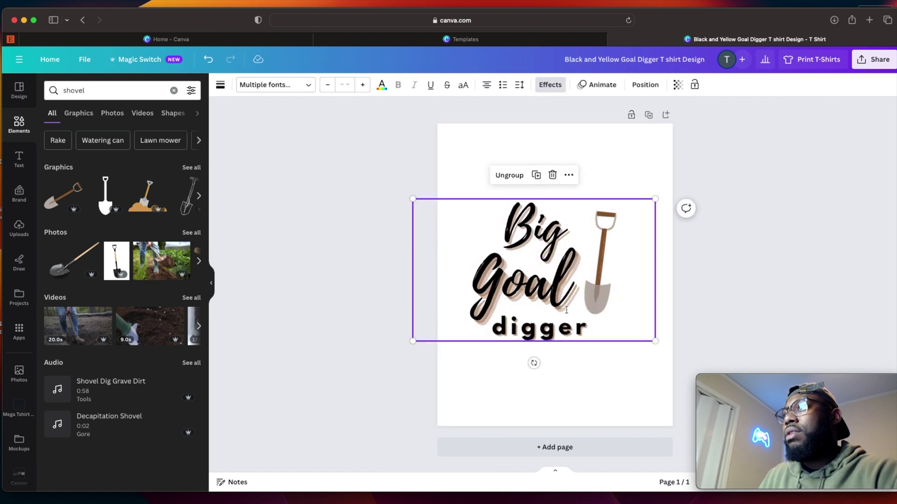
{"action": "left_click_drag", "start_coordinate": [656, 198], "coordinate": [682, 183]}
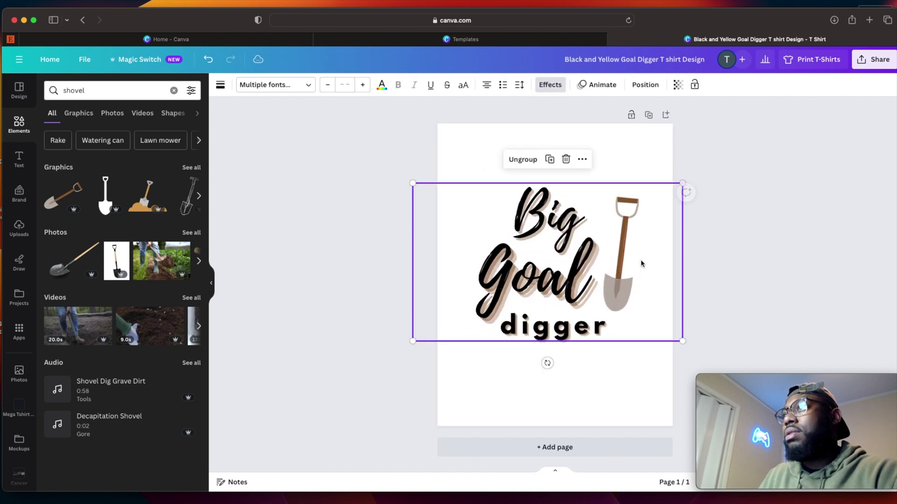
{"action": "left_click_drag", "start_coordinate": [413, 342], "coordinate": [406, 346]}
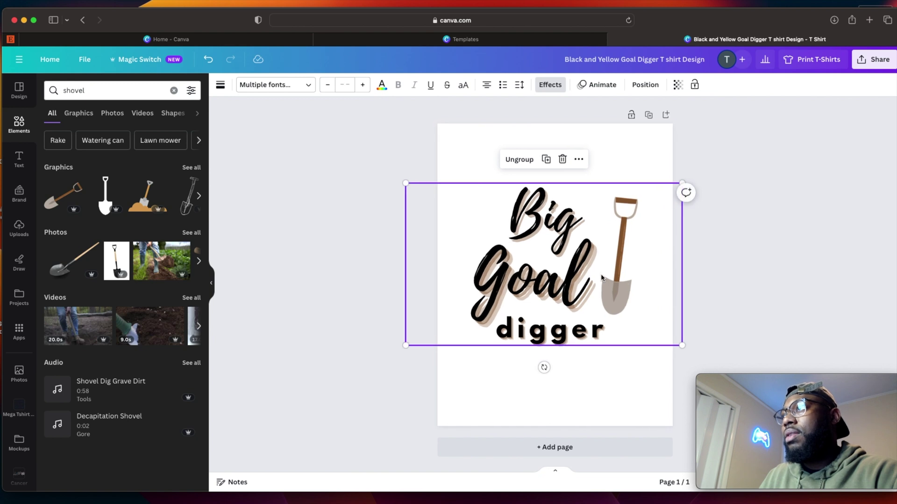
{"action": "left_click", "coordinate": [585, 379]}
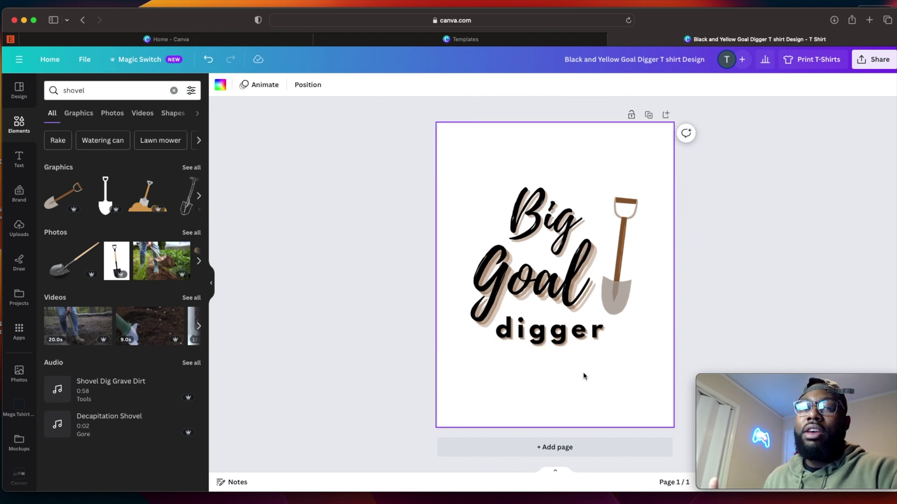